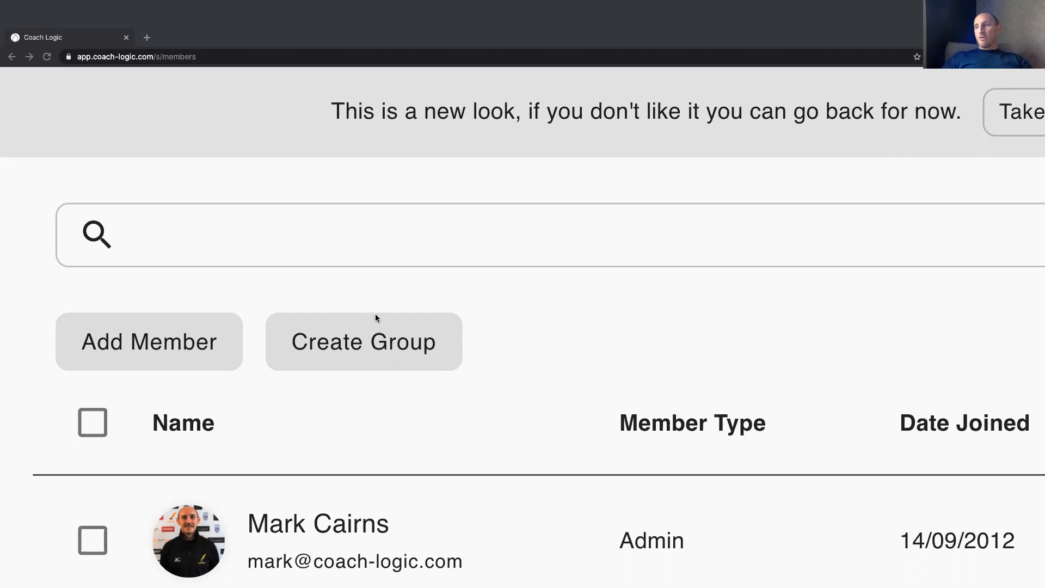
Filter the member list to the Leaders Group.
scroll(321, 337, right, 12)
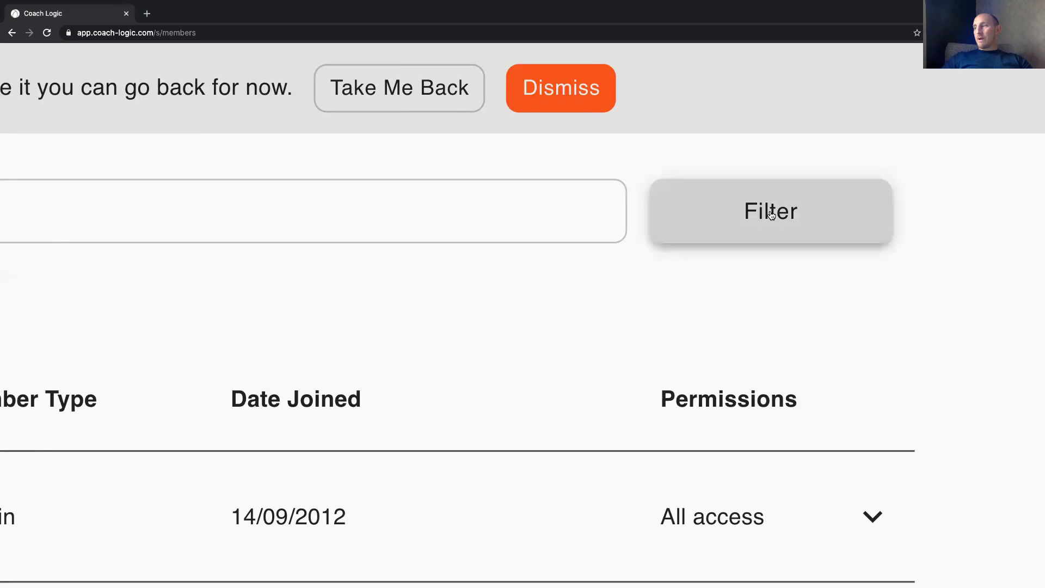
click(768, 212)
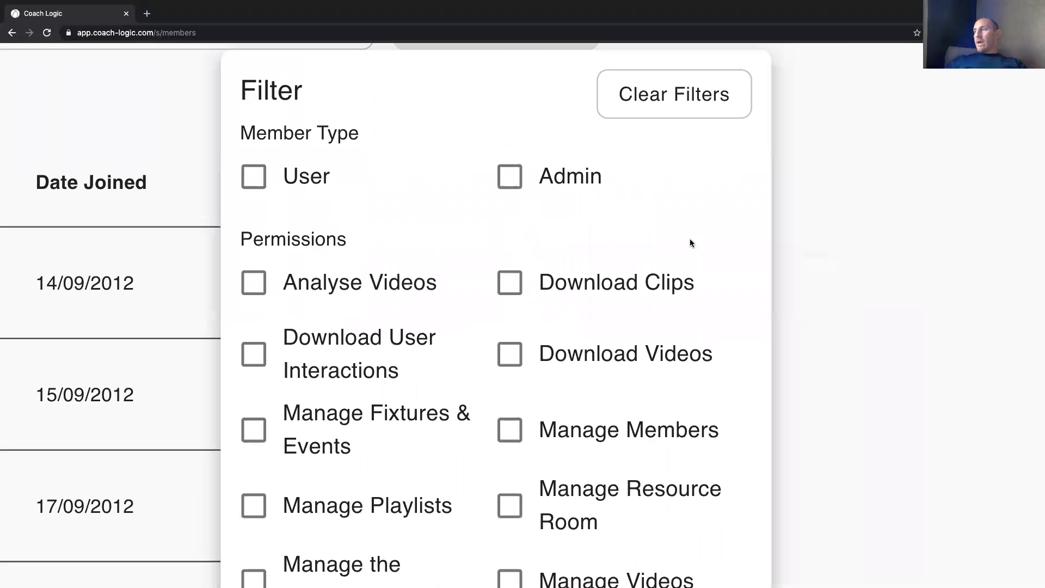
scroll(490, 290, down, 1)
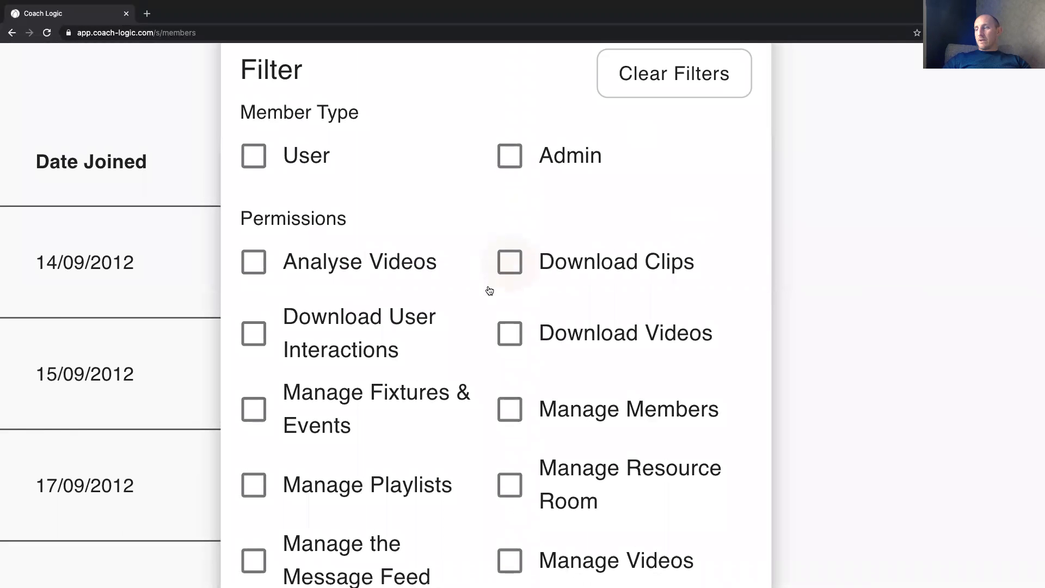
scroll(310, 190, down, 9)
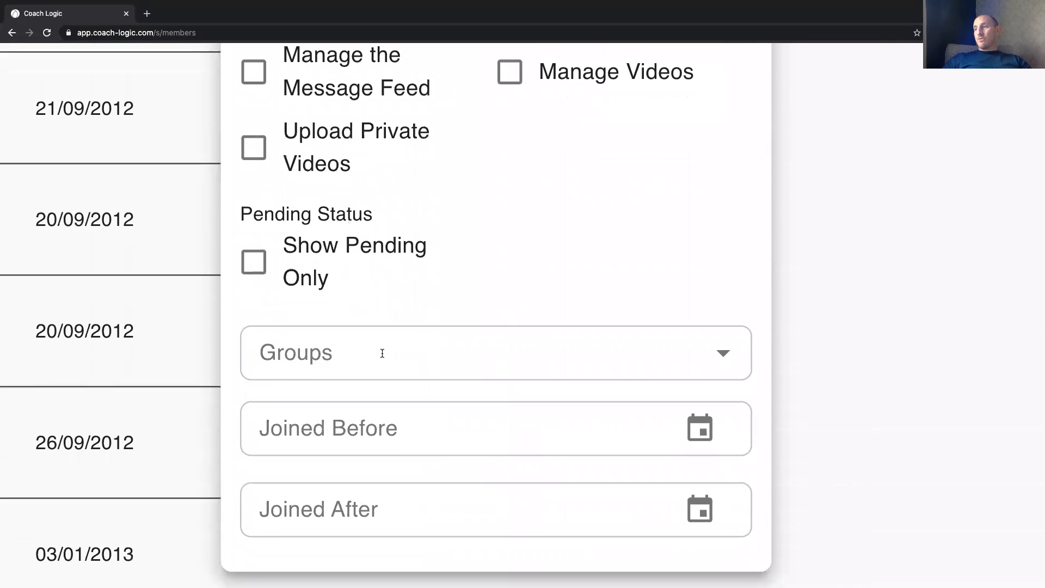
click(422, 357)
scroll(417, 332, up, 3)
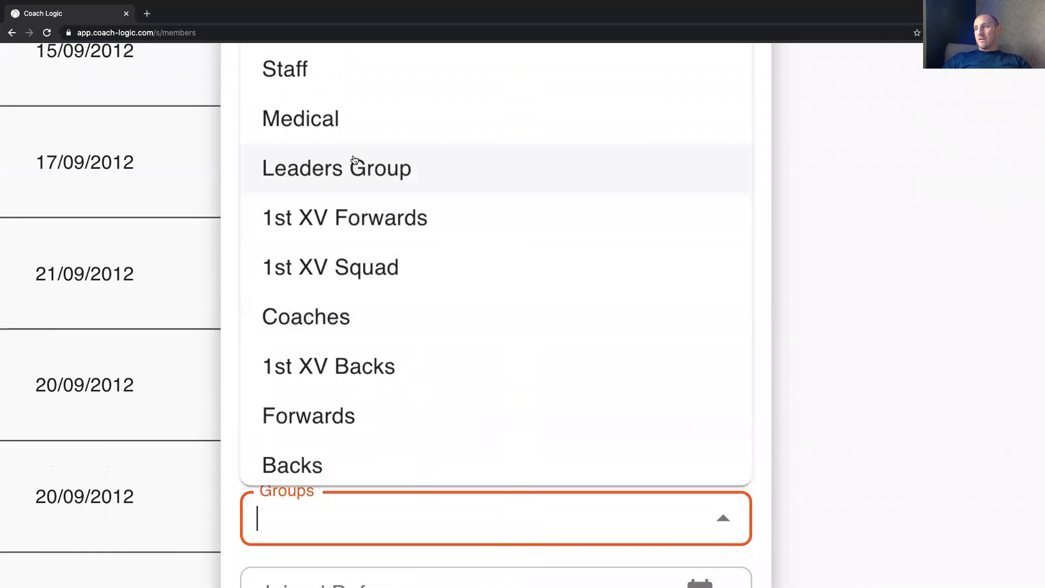
click(357, 169)
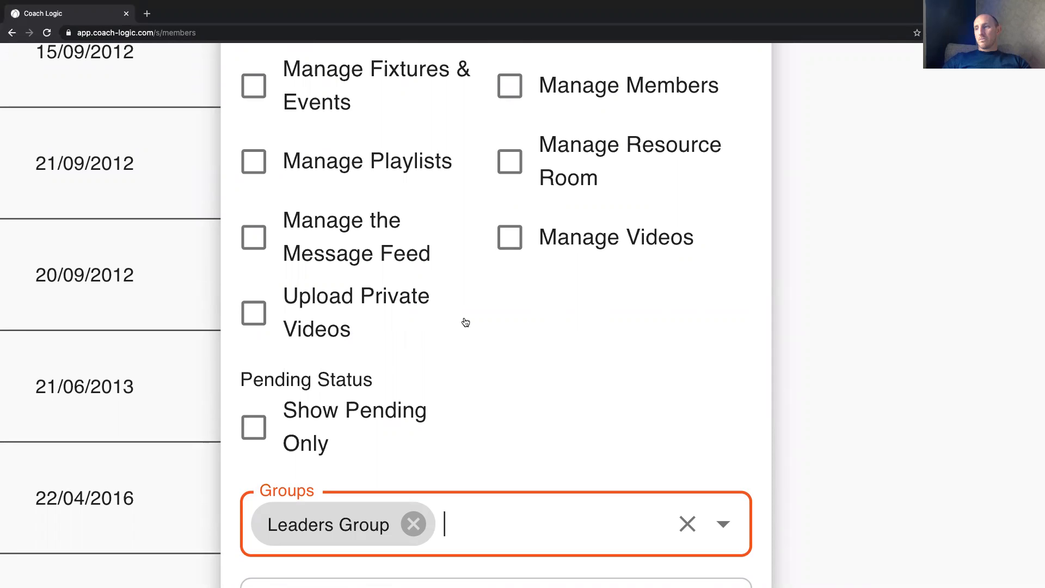
Add the User member type to the active filters and close the filter options.
scroll(466, 321, up, 3)
scroll(465, 322, up, 3)
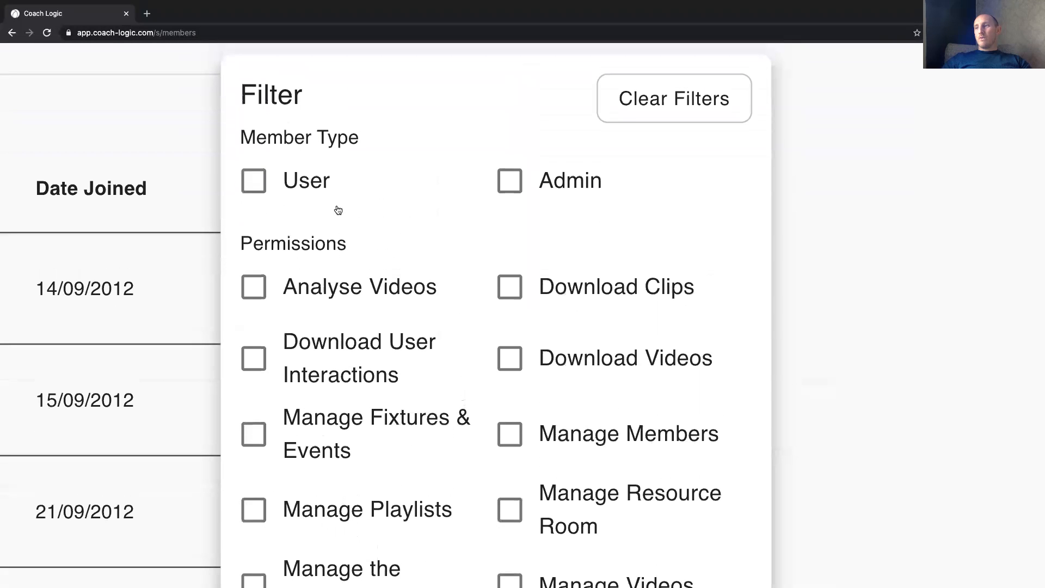
click(255, 180)
scroll(257, 180, down, 1)
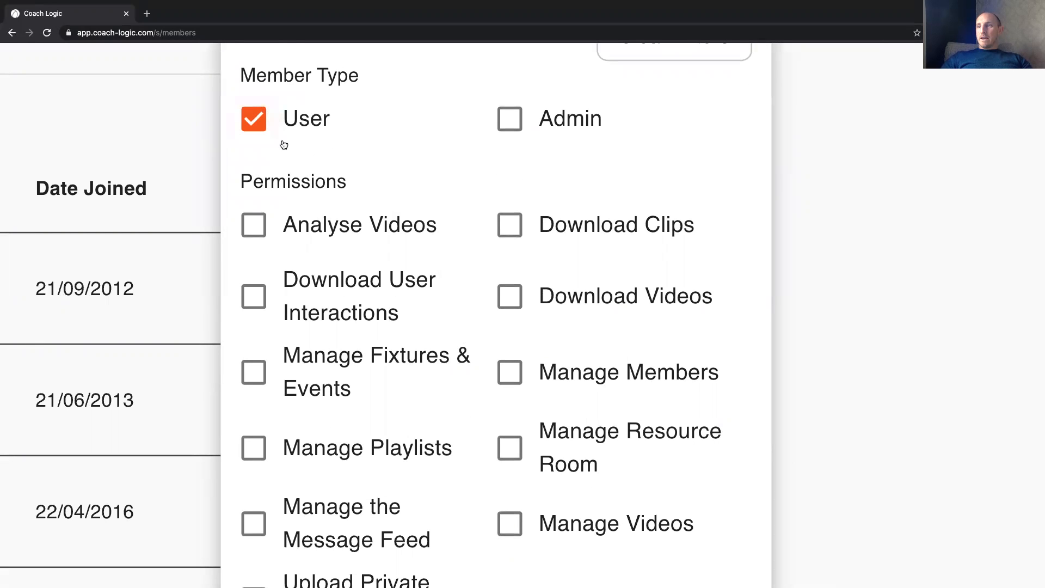
scroll(452, 205, up, 2)
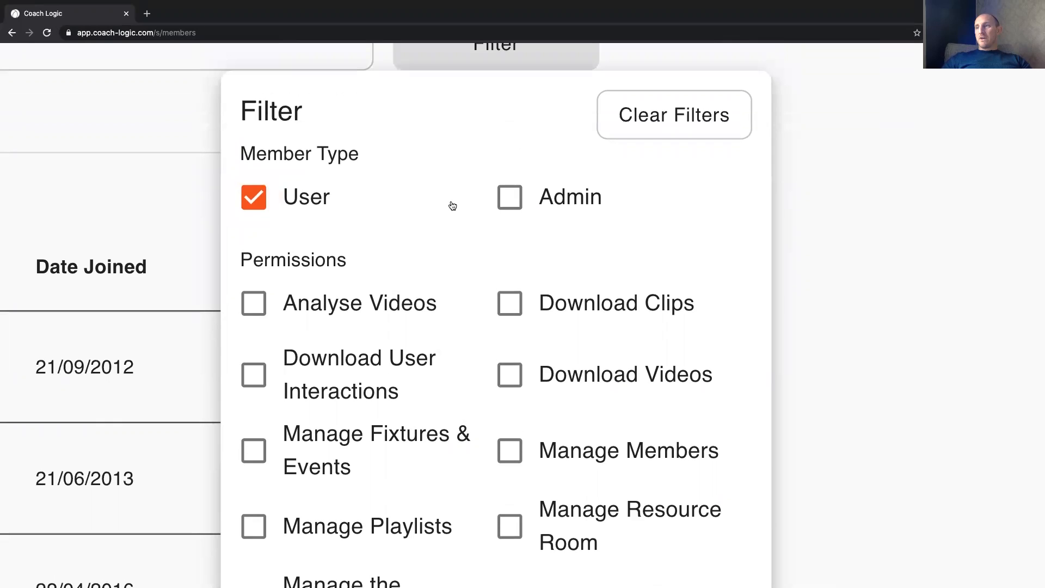
scroll(452, 205, left, 5)
scroll(452, 202, up, 2)
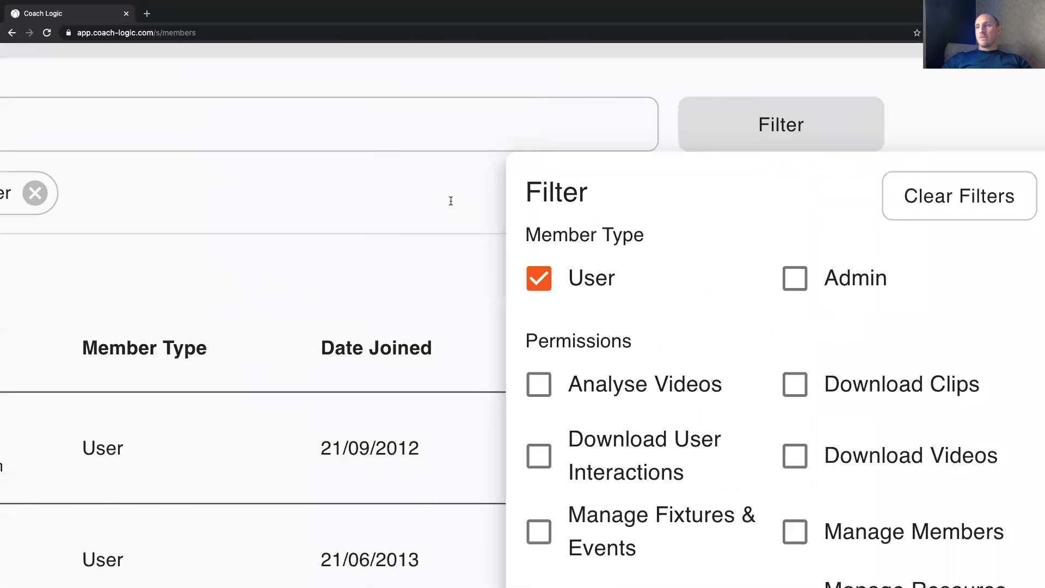
scroll(451, 201, left, 7)
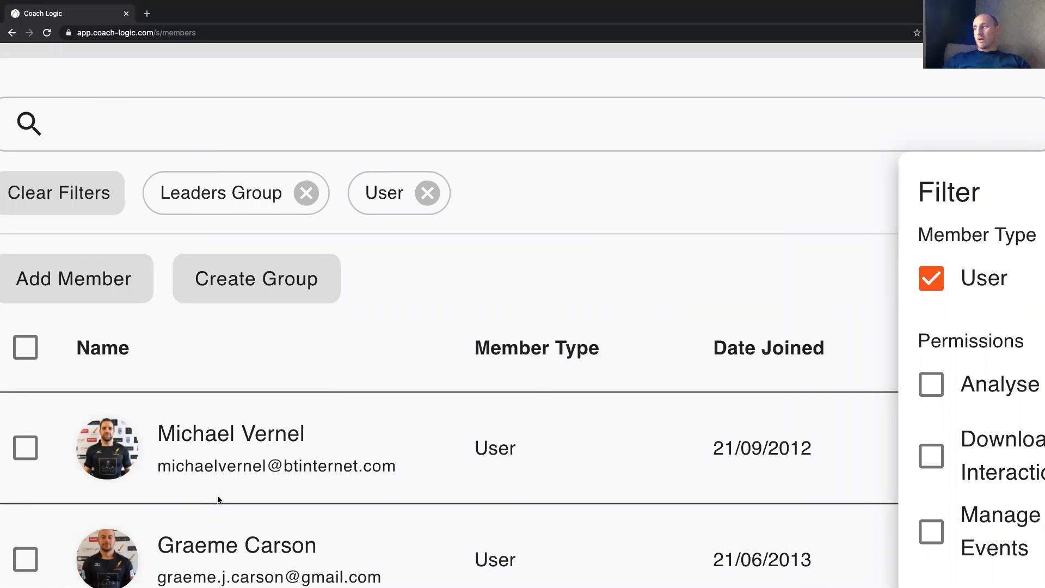
scroll(219, 500, down, 1)
click(462, 253)
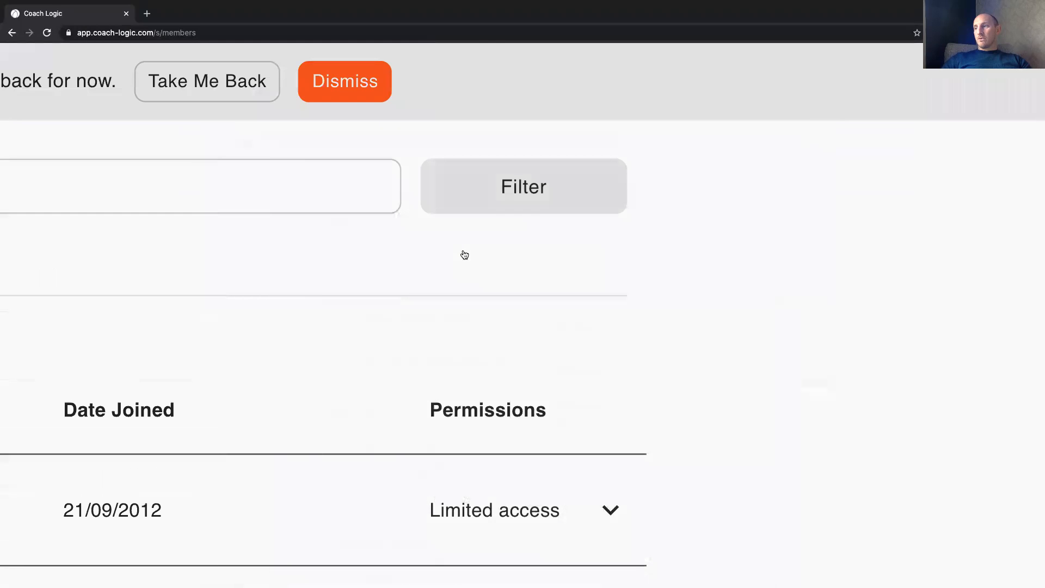
Select all the filtered members and expand the bulk editing options.
scroll(258, 256, left, 10)
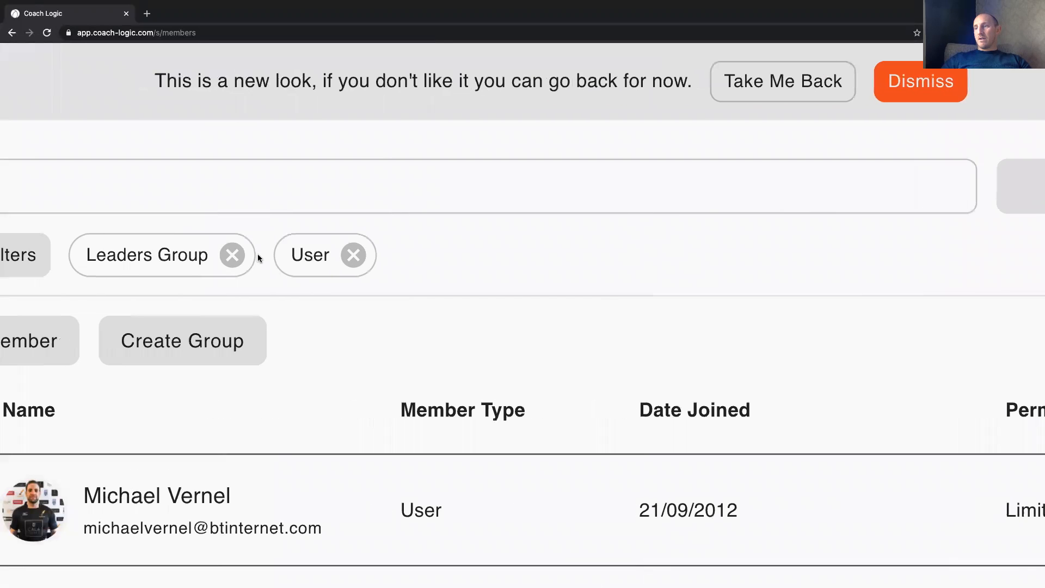
scroll(338, 268, down, 2)
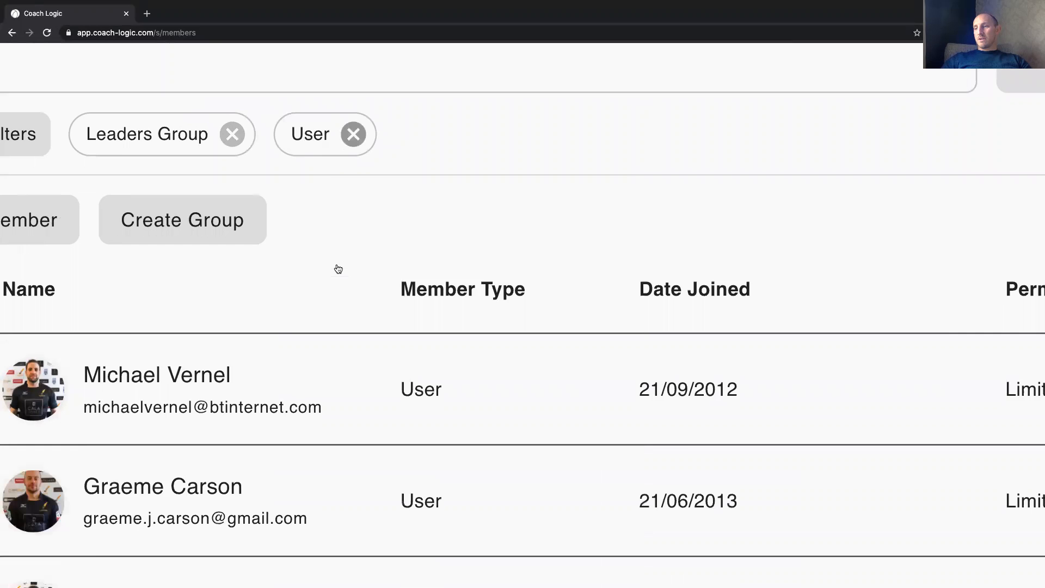
scroll(338, 268, down, 2)
scroll(338, 268, up, 3)
scroll(338, 268, left, 3)
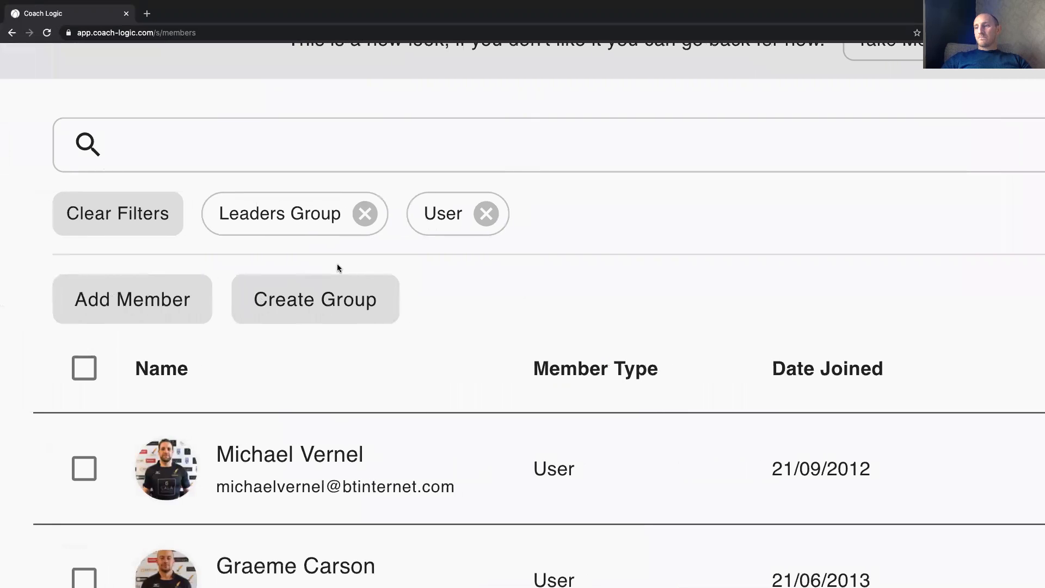
click(90, 371)
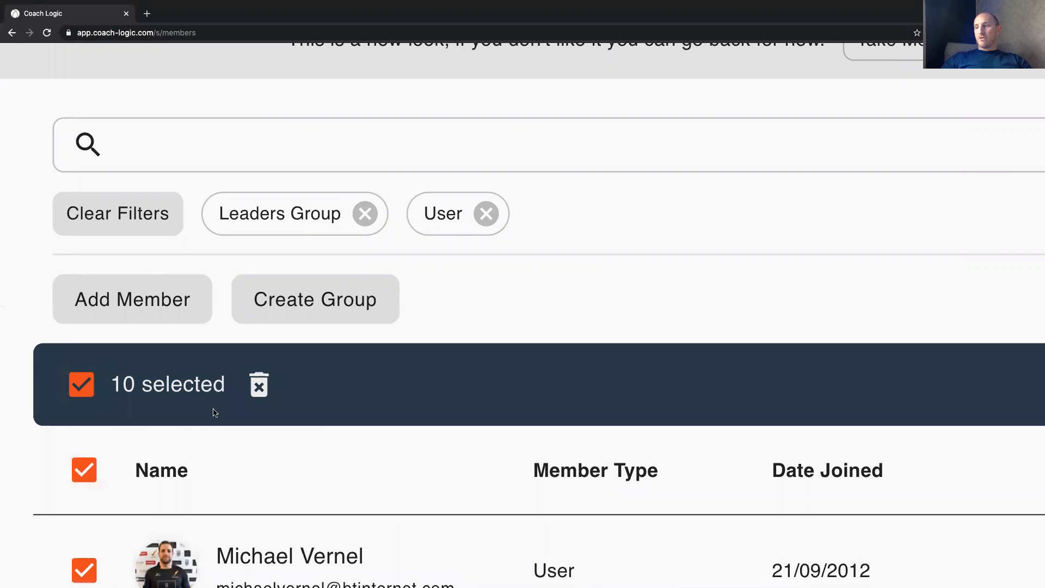
scroll(214, 413, right, 10)
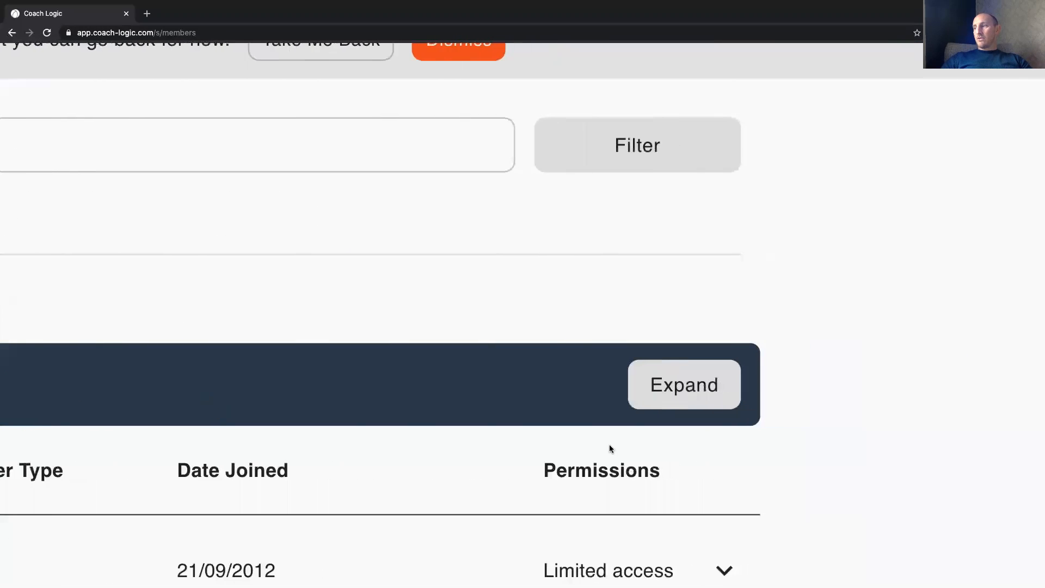
click(684, 384)
Set the member type of all the selected members to Admin and save the change.
scroll(684, 394, left, 7)
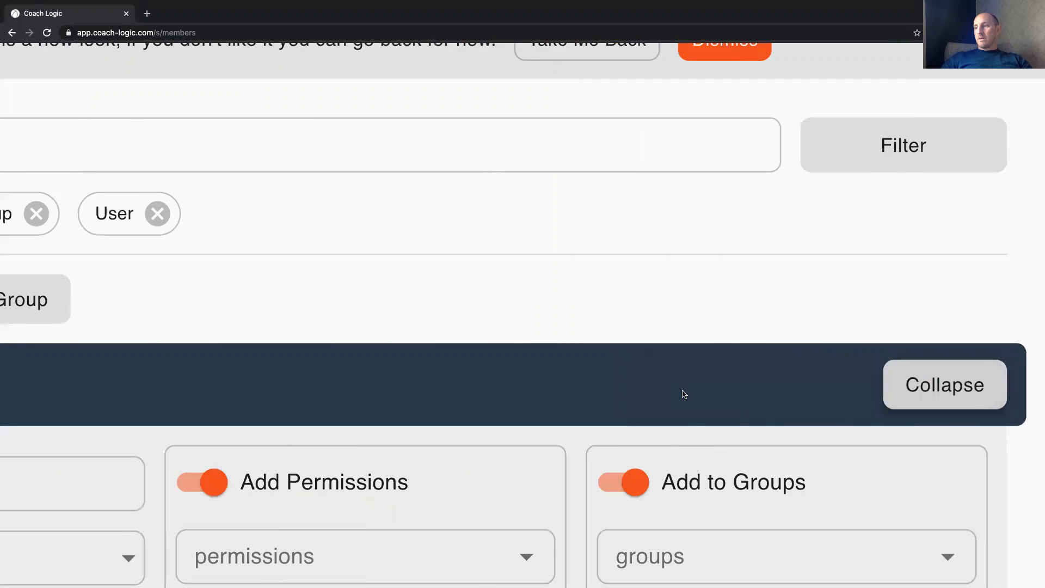
scroll(684, 394, down, 2)
scroll(683, 393, left, 4)
scroll(427, 435, up, 1)
click(428, 435)
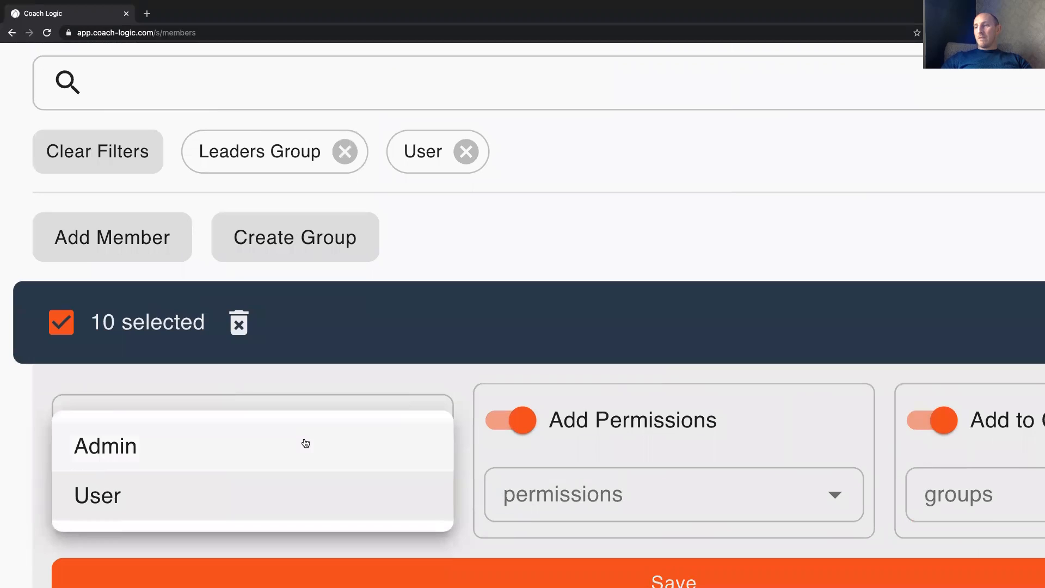
click(131, 447)
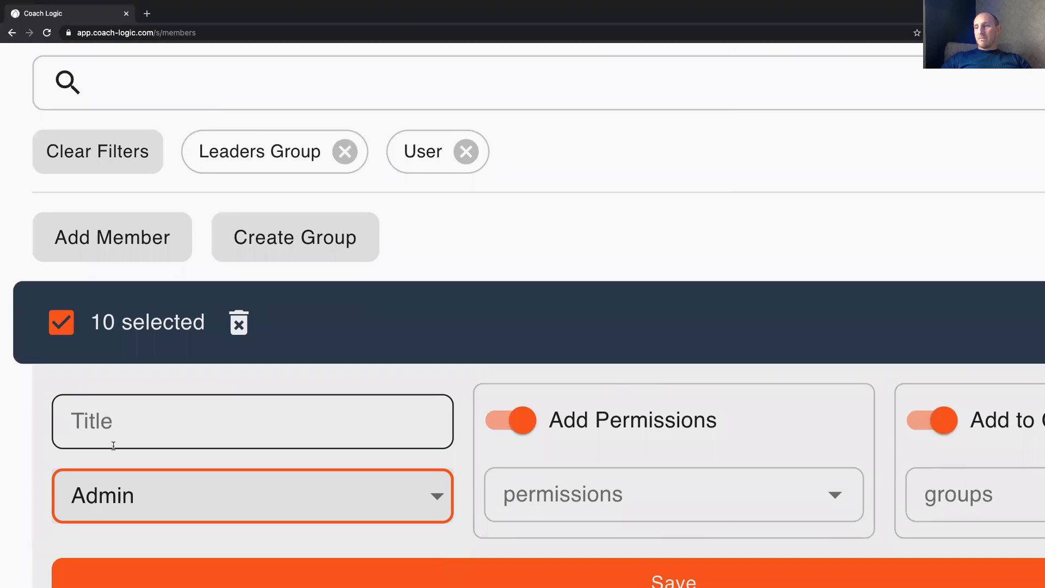
scroll(119, 487, right, 2)
scroll(119, 487, down, 2)
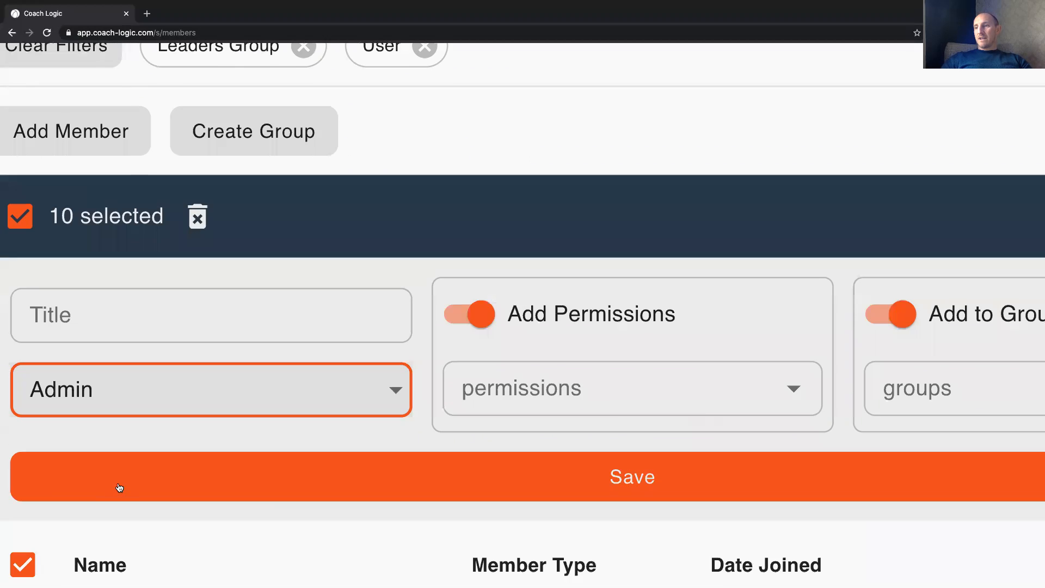
scroll(120, 487, right, 8)
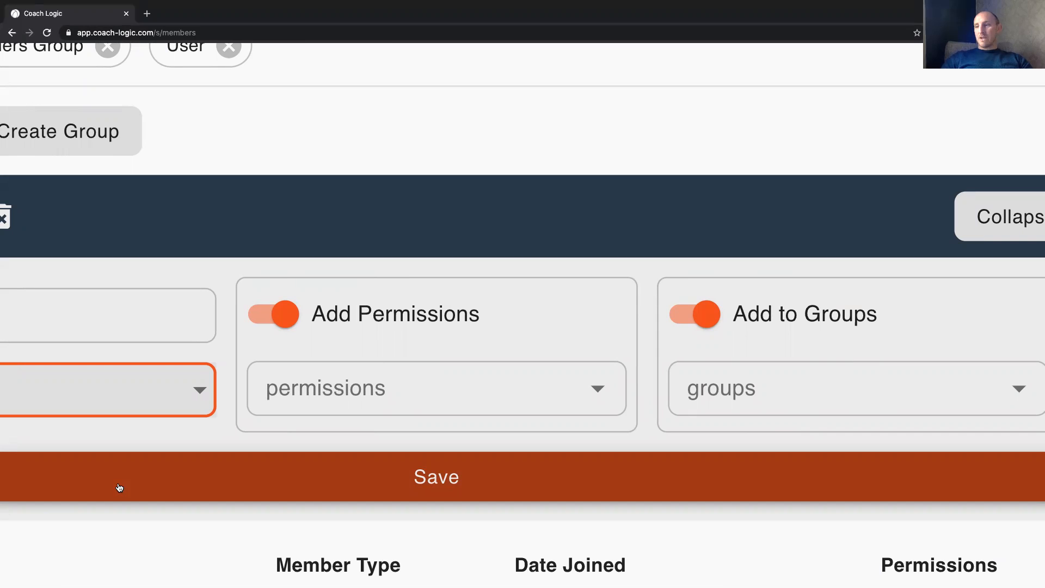
click(436, 479)
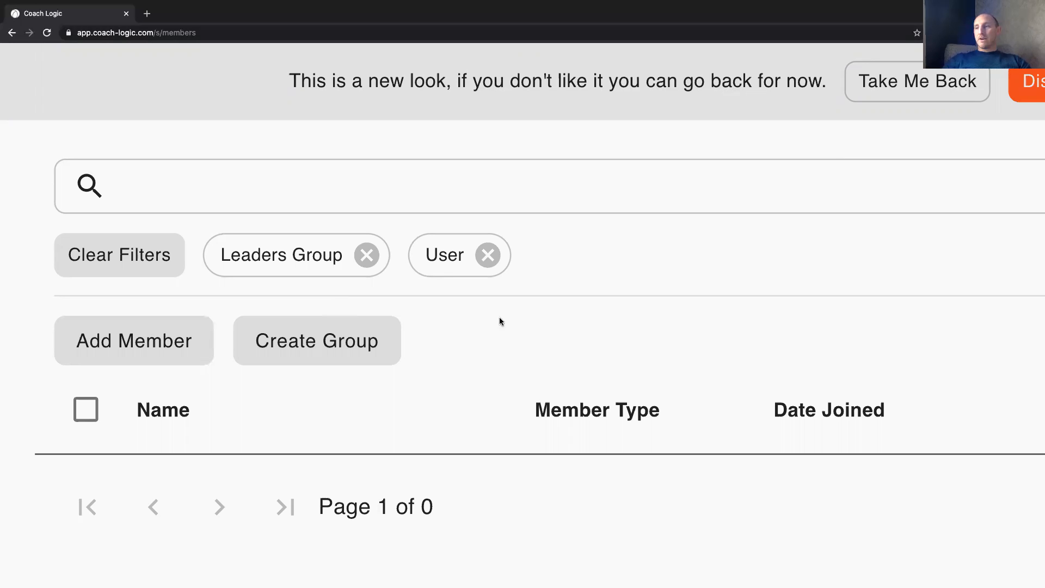
Remove the User filter, keeping the Leaders Group filter active.
scroll(526, 359, right, 2)
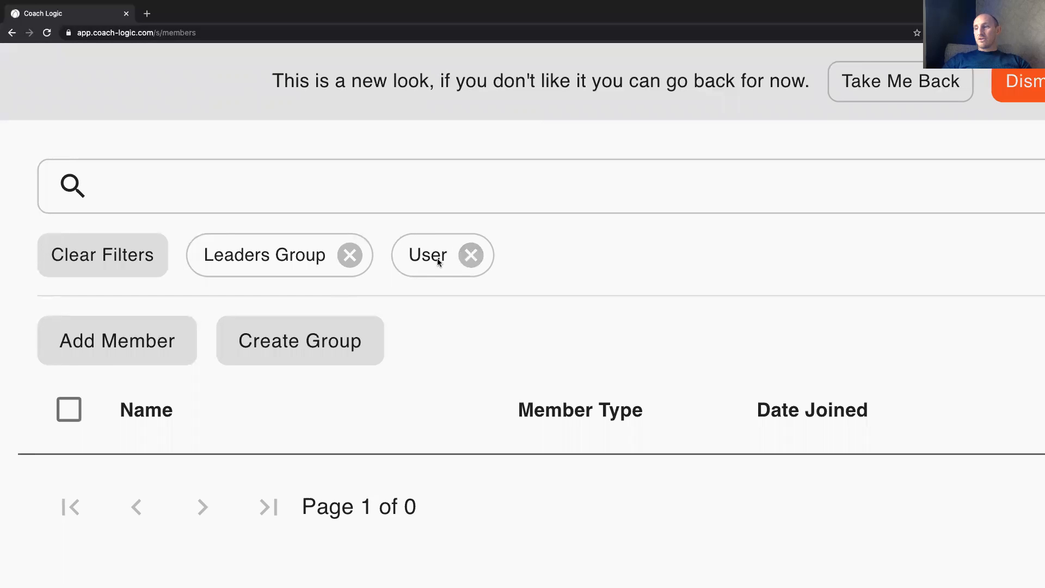
click(471, 255)
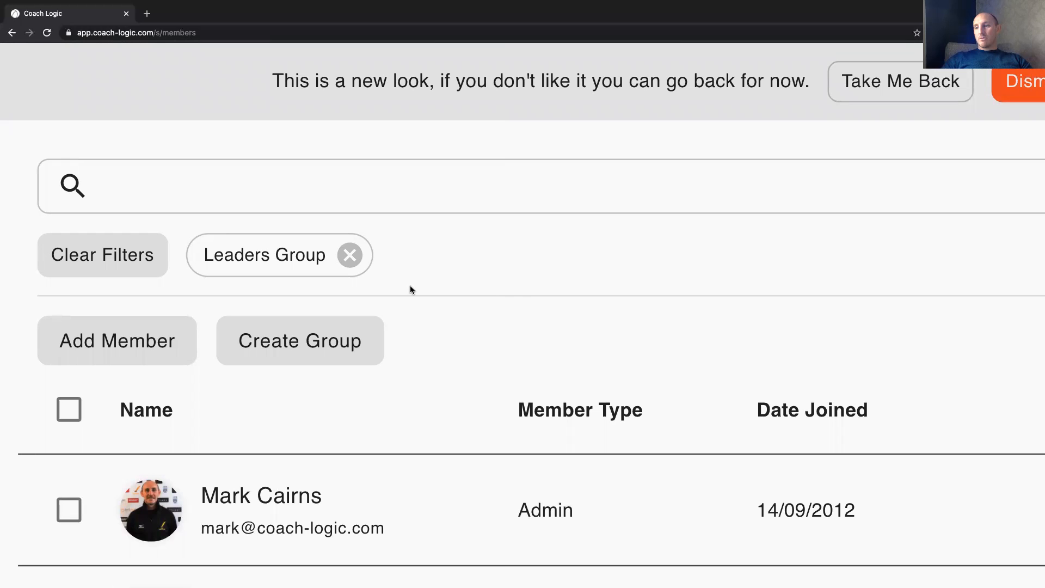
scroll(410, 285, up, 2)
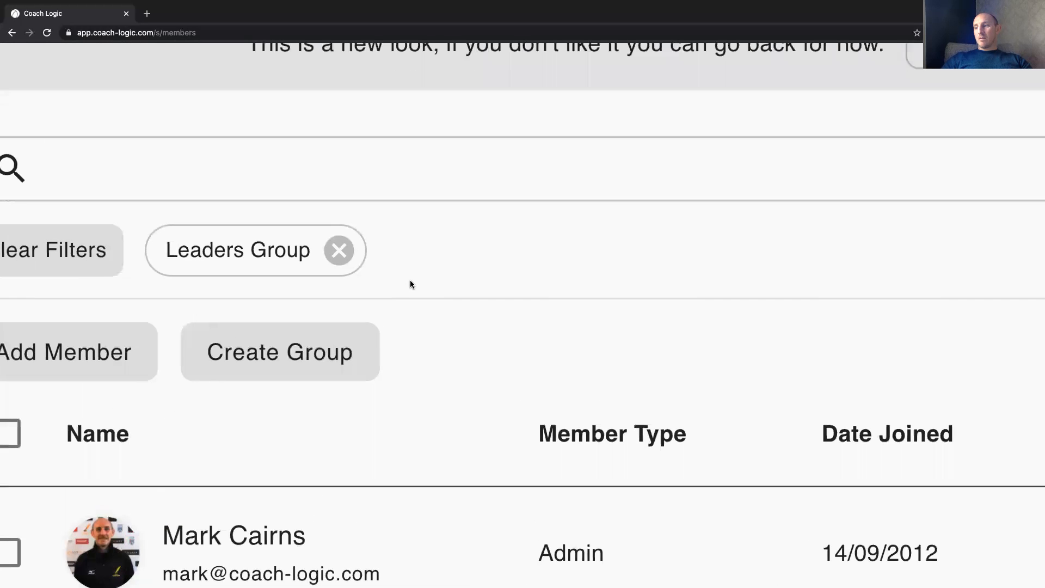
scroll(411, 282, left, 3)
scroll(410, 284, left, 10)
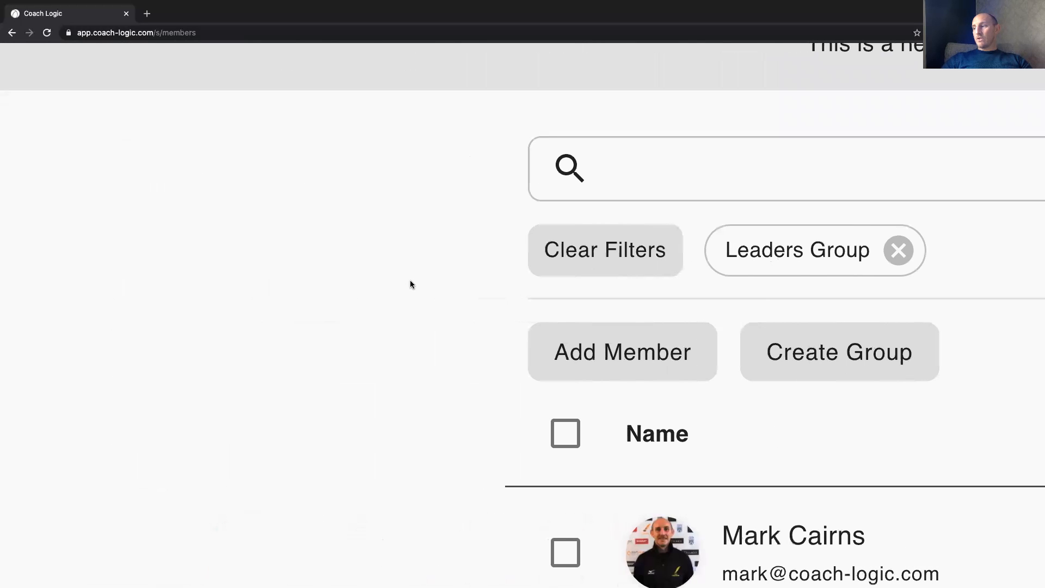
scroll(411, 284, left, 7)
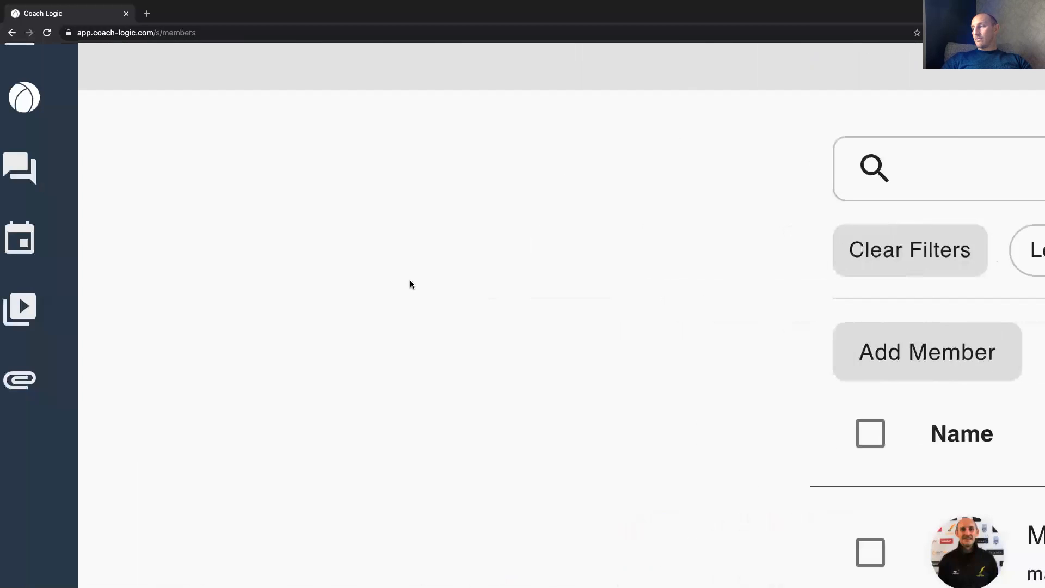
Select six members individually in the Leaders Group list: the third, fifth, sixth, seventh, ninth and one further down.
scroll(871, 469, down, 4)
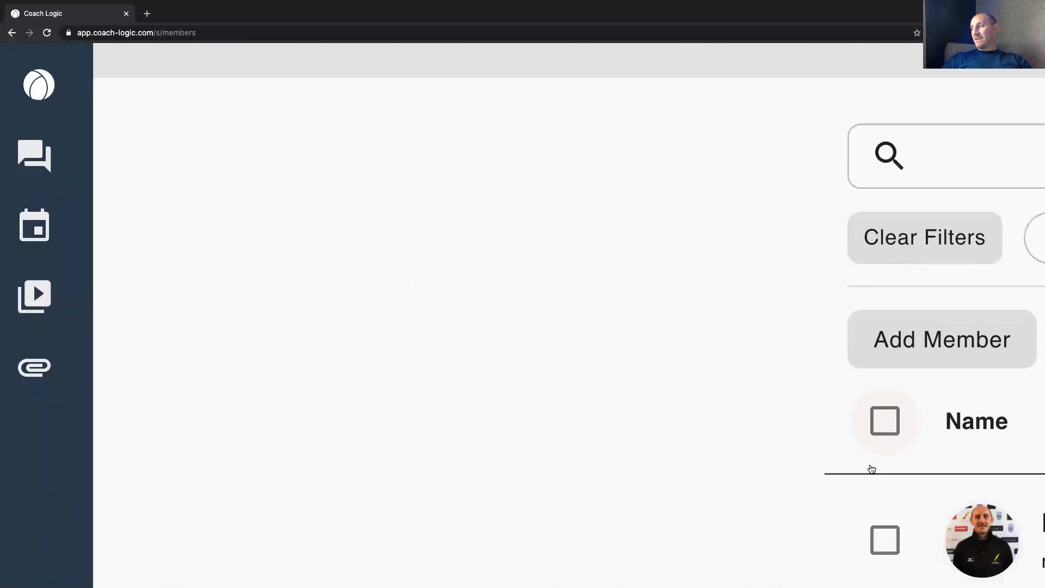
scroll(871, 469, down, 5)
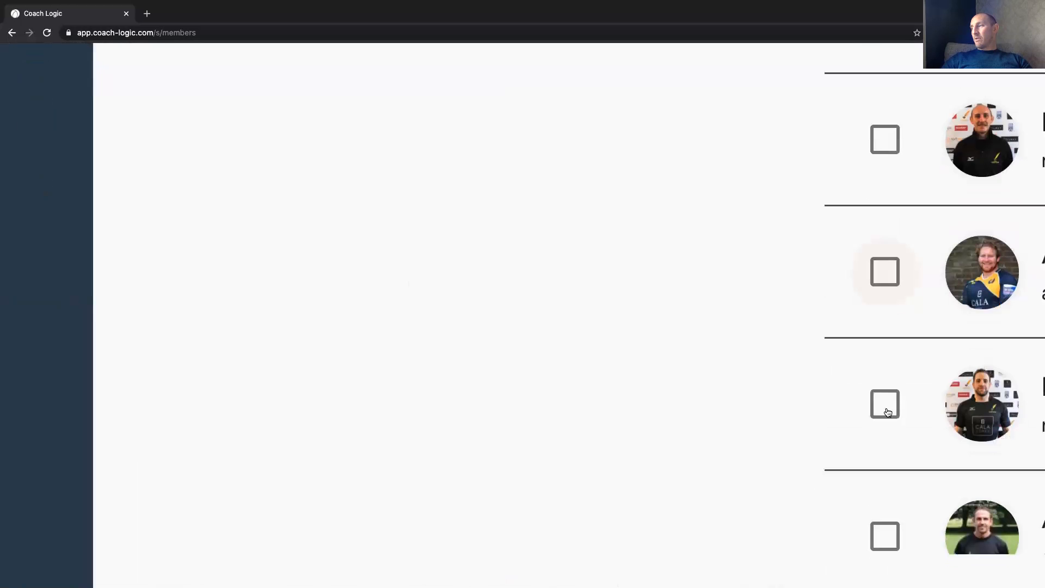
click(887, 412)
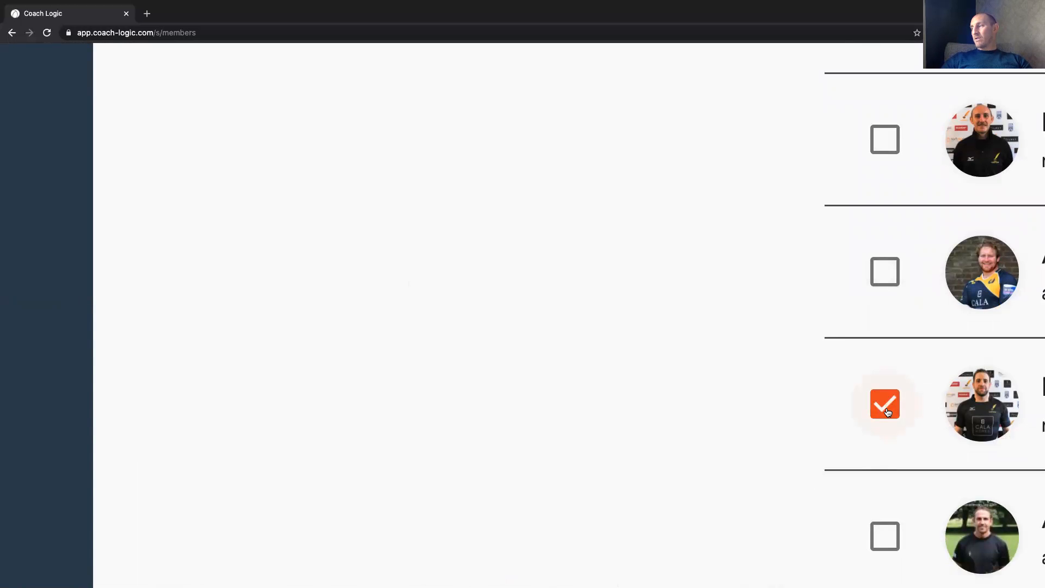
scroll(887, 412, down, 5)
click(887, 430)
scroll(886, 430, down, 2)
click(887, 428)
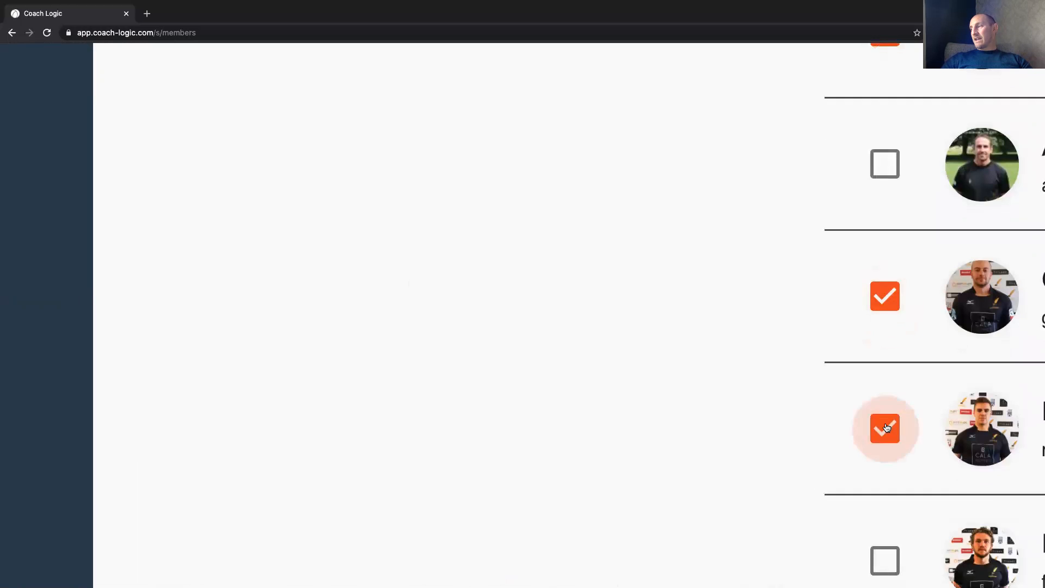
scroll(887, 428, down, 2)
click(886, 451)
scroll(886, 452, down, 2)
scroll(888, 496, down, 3)
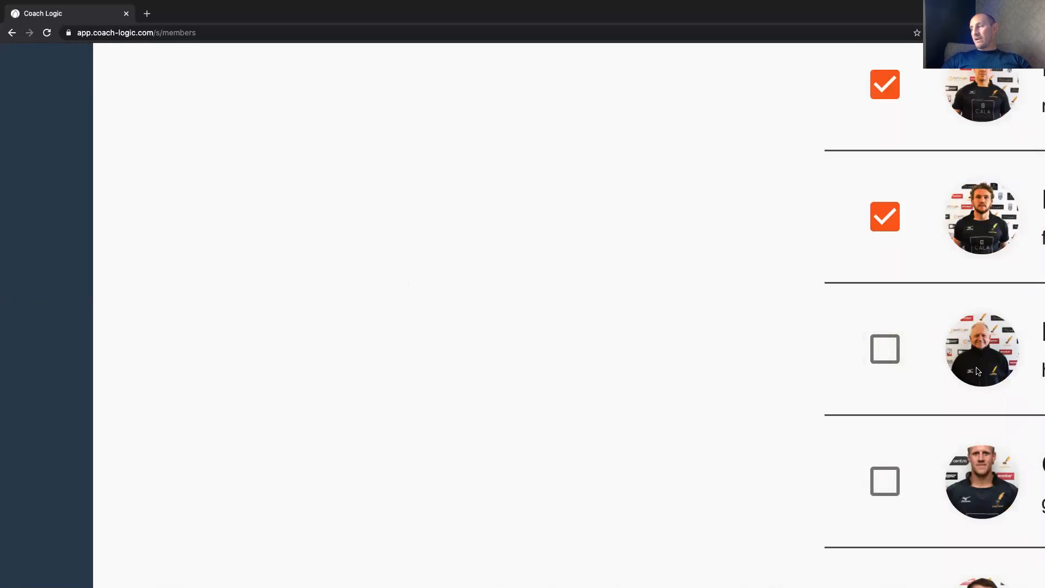
click(887, 481)
scroll(887, 481, down, 3)
click(883, 454)
Expand the bulk editing options for the six selected members, set their member type to User and save.
scroll(882, 453, up, 10)
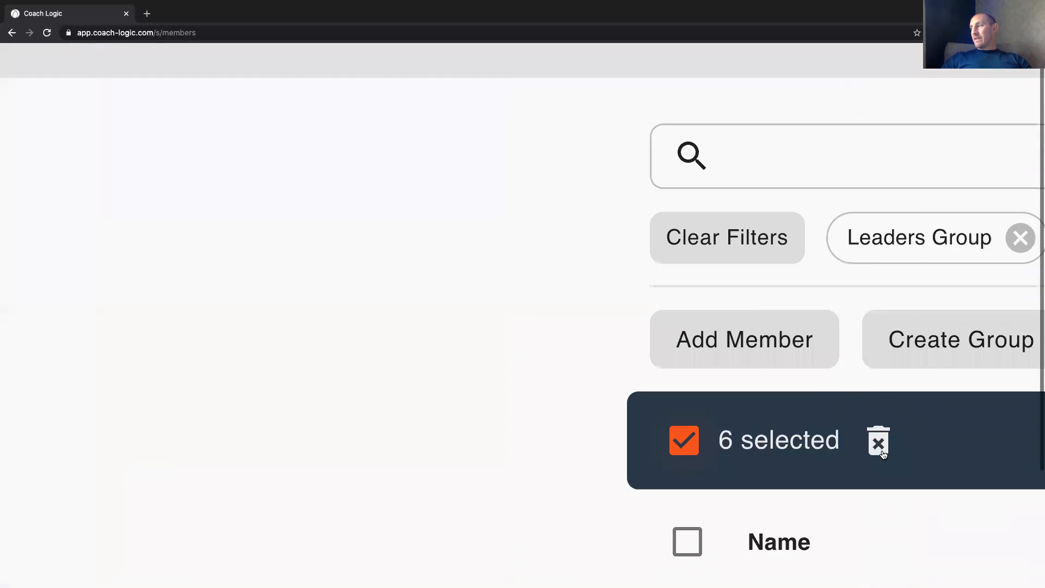
scroll(883, 453, right, 20)
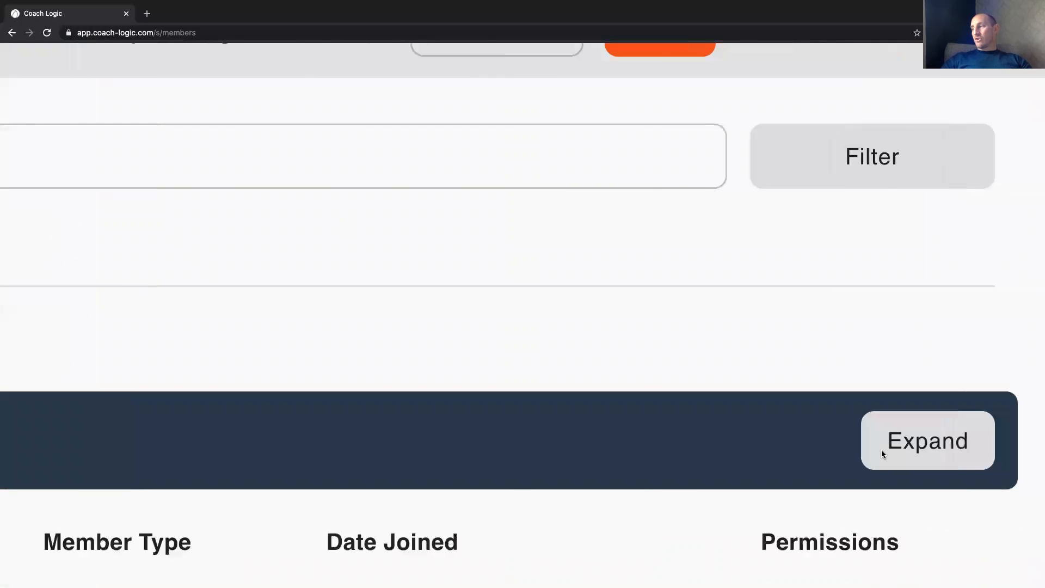
click(905, 443)
scroll(721, 452, left, 3)
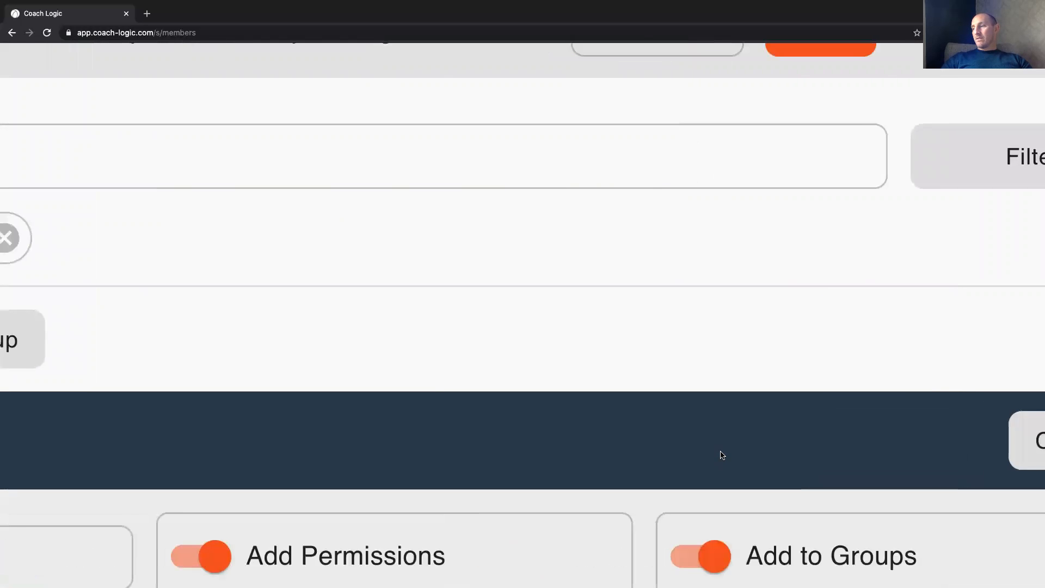
scroll(720, 452, down, 3)
scroll(720, 453, left, 7)
click(311, 493)
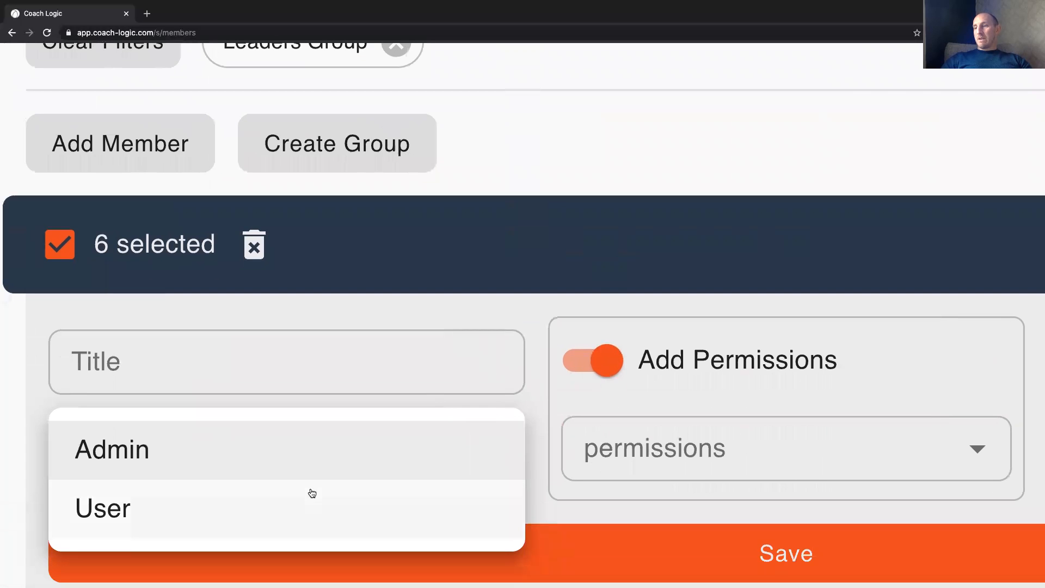
click(121, 509)
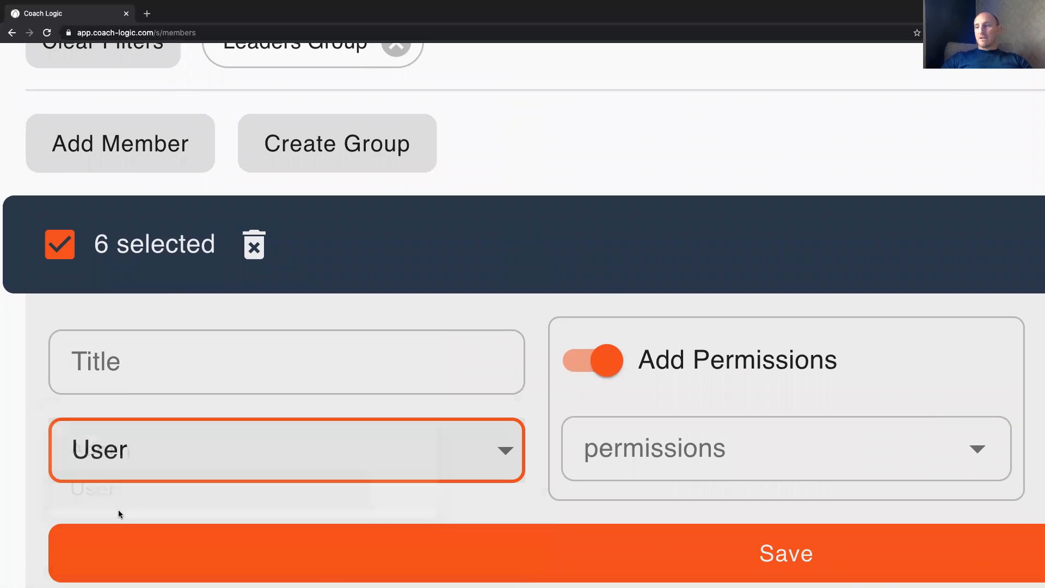
click(589, 539)
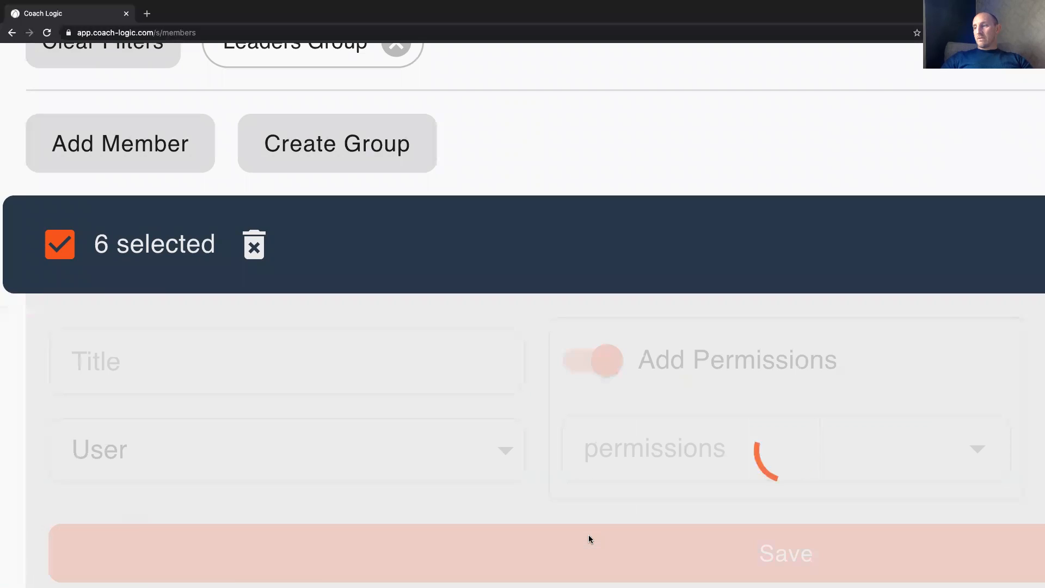